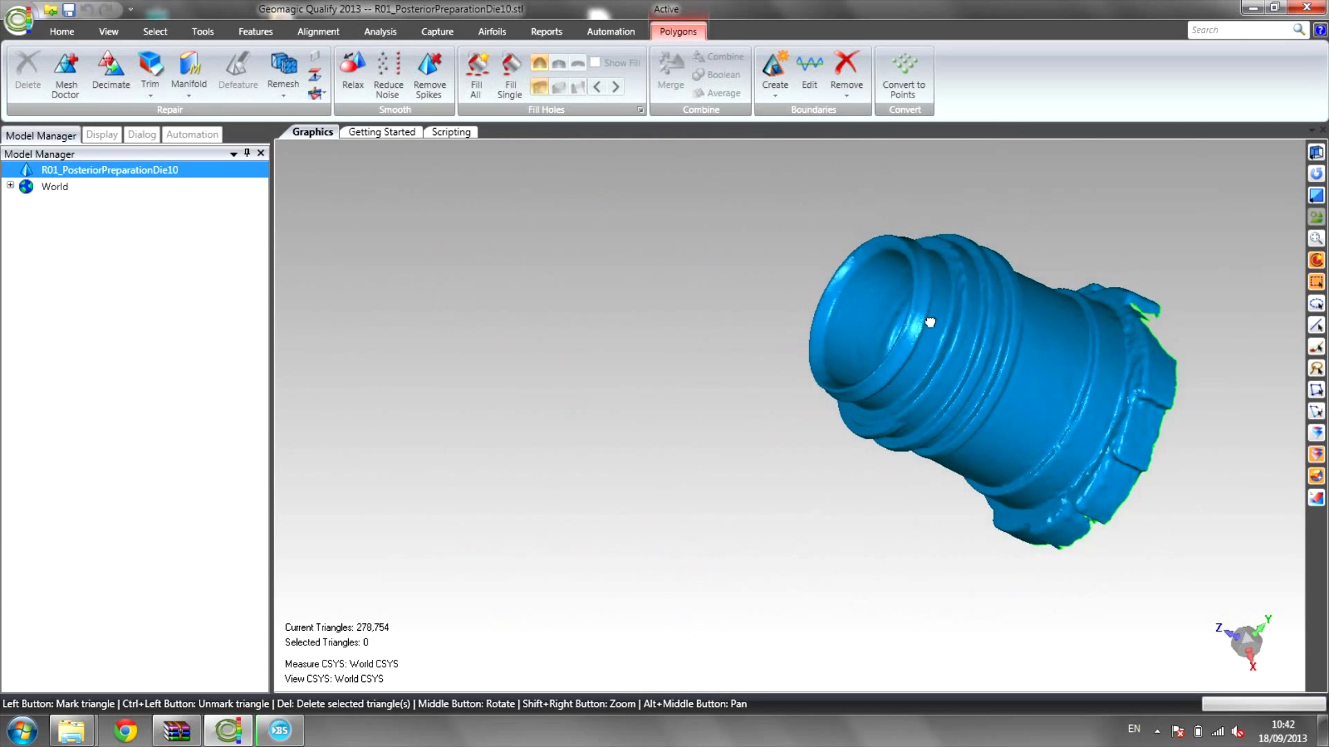
# Pan the Graphics view left to slide the blue die mesh further left
pyautogui.keyDown('alt'); pyautogui.moveTo(929, 323); pyautogui.dragTo(756, 312, button='middle'); pyautogui.keyUp('alt')
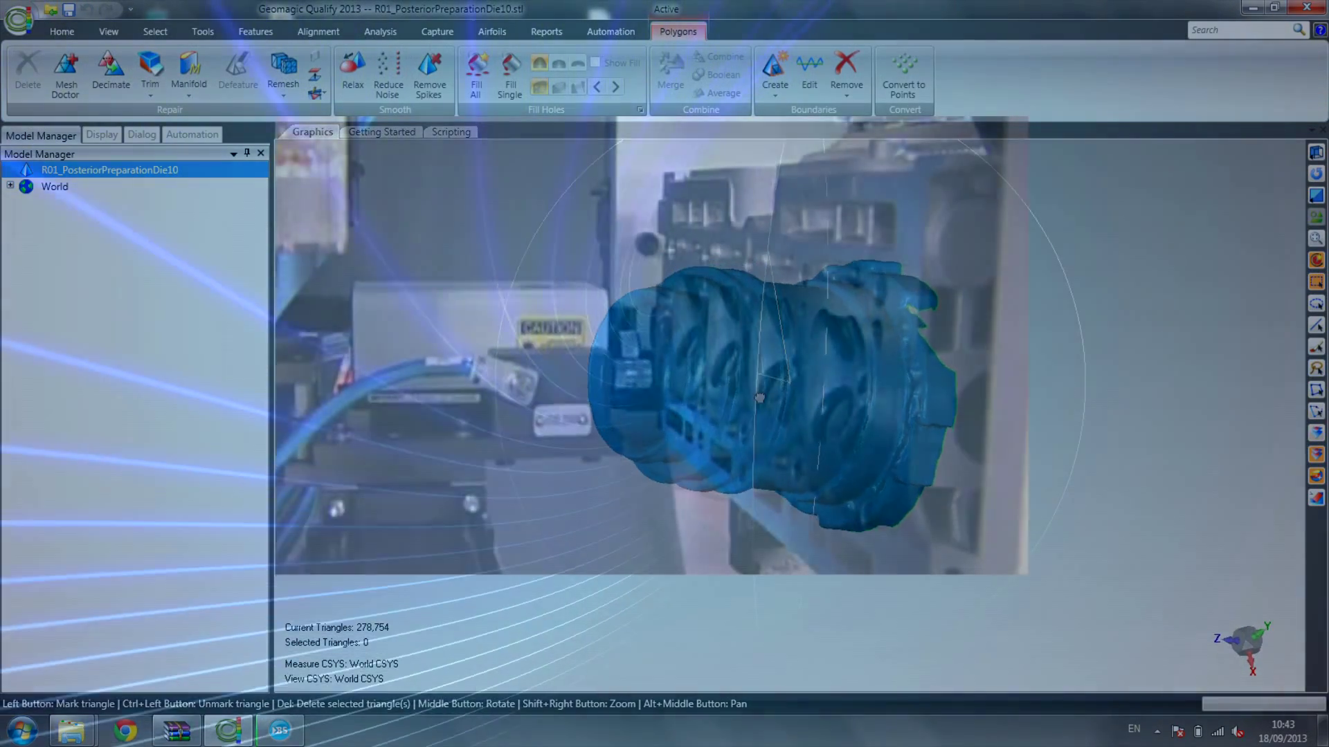